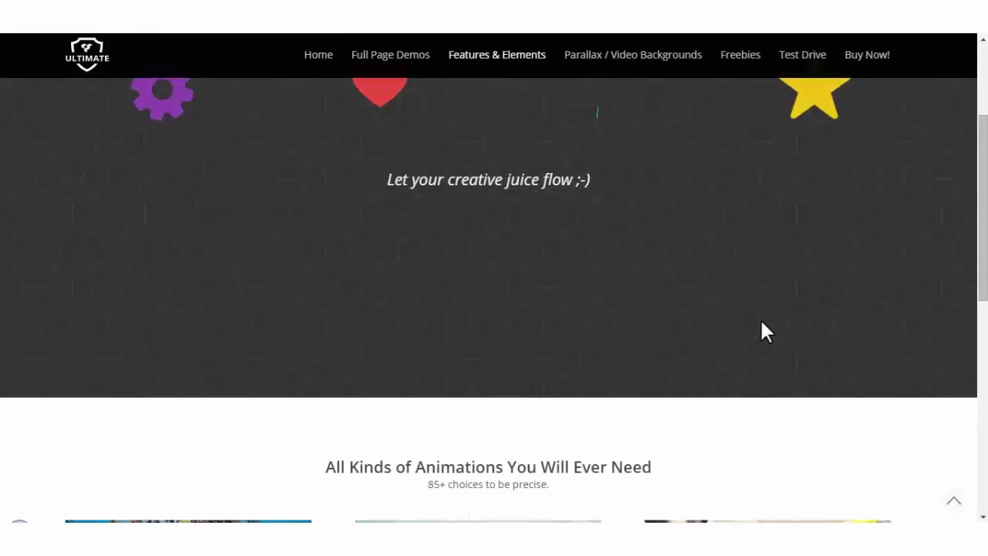
# Scroll through the animation page, where the gear, heart, dollar and star icons stay static.
pyautogui.scroll(2, 761, 323)
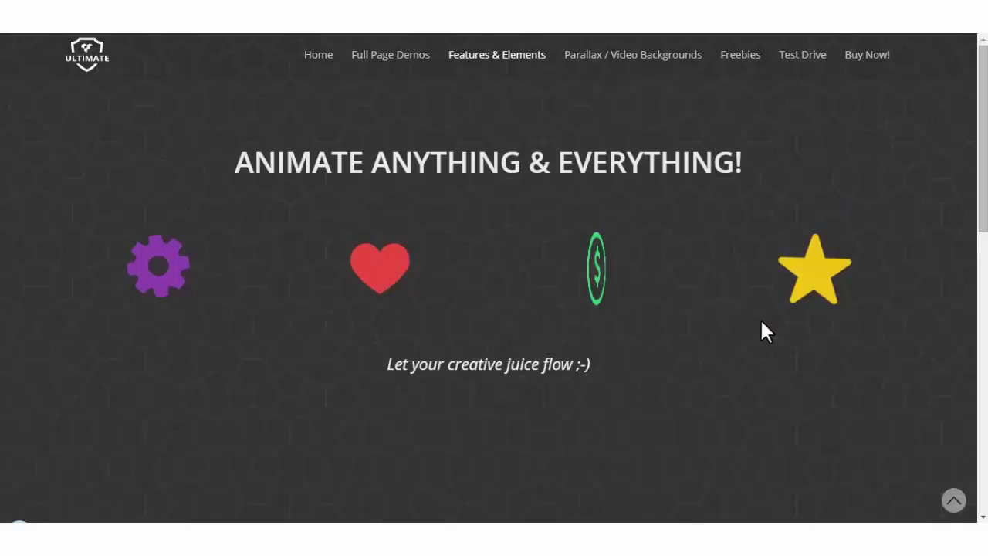
pyautogui.scroll(-3, 761, 322)
pyautogui.scroll(-6, 761, 330)
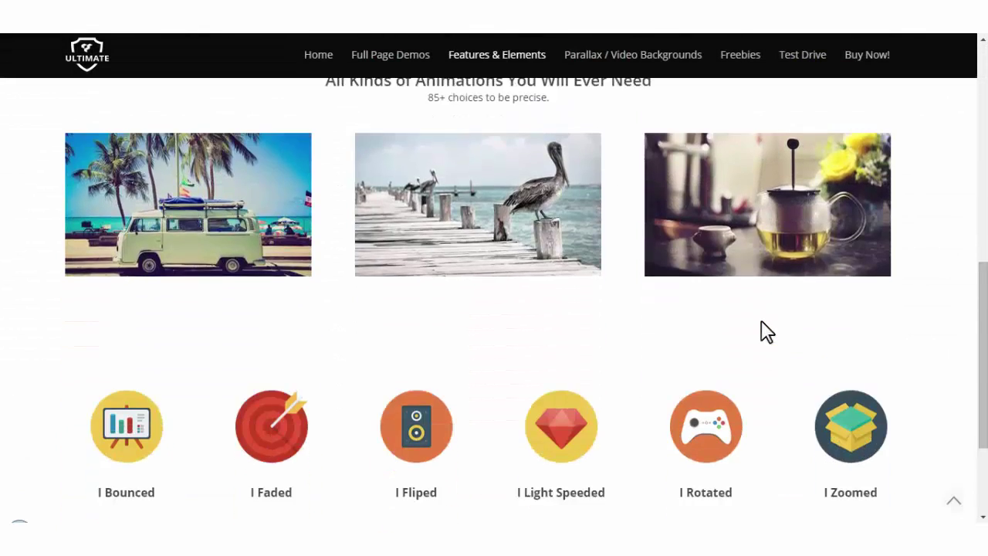
pyautogui.scroll(2, 765, 331)
pyautogui.scroll(5, 764, 331)
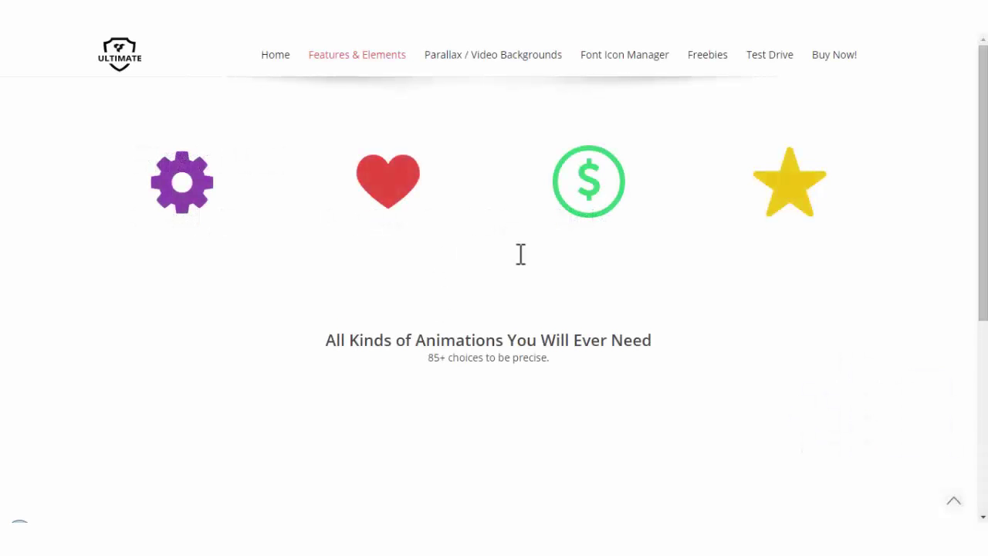
# Inspect the local page and read its script errors in the developer tools Console.
pyautogui.scroll(-5, 571, 263)
pyautogui.scroll(5, 502, 255)
pyautogui.rightClick(466, 246)
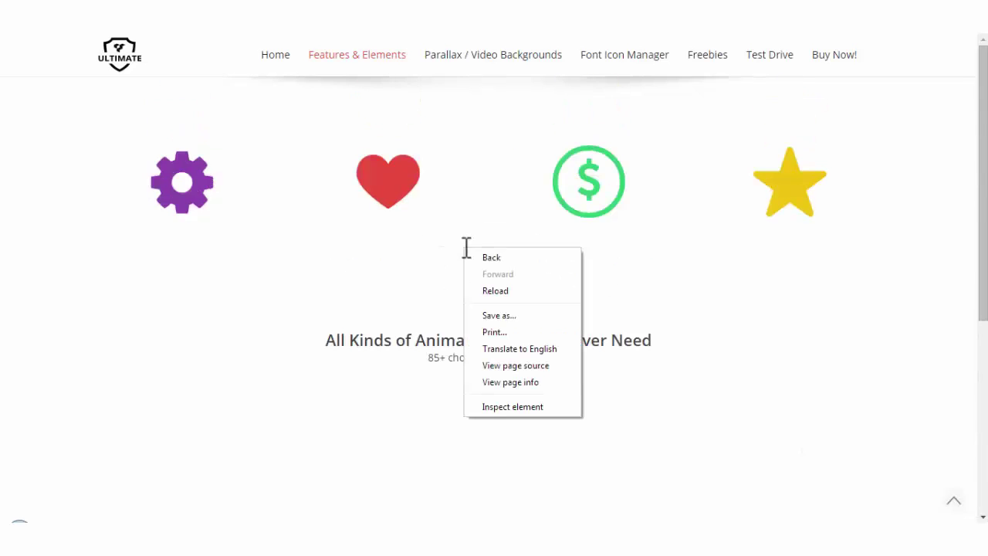
pyautogui.click(513, 406)
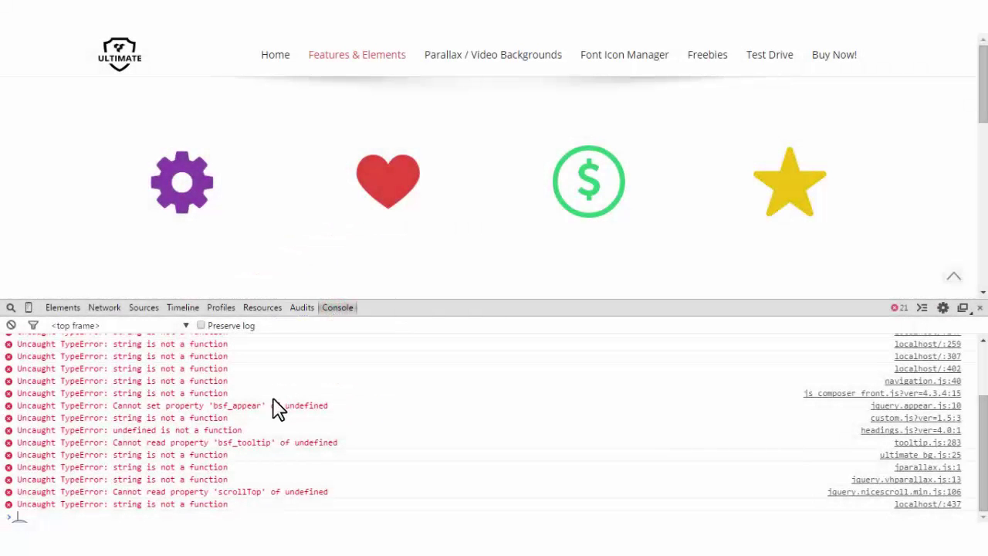
pyautogui.scroll(2, 242, 424)
pyautogui.scroll(-2, 243, 424)
pyautogui.scroll(3, 202, 442)
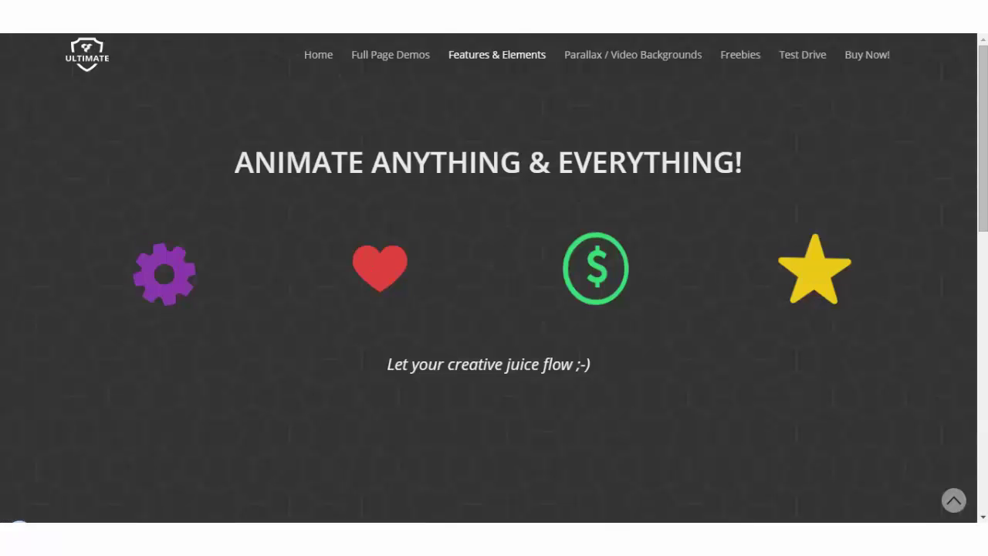
# Inspect the live demo's heart icon markup and view the demo's Console log.
pyautogui.rightClick(475, 273)
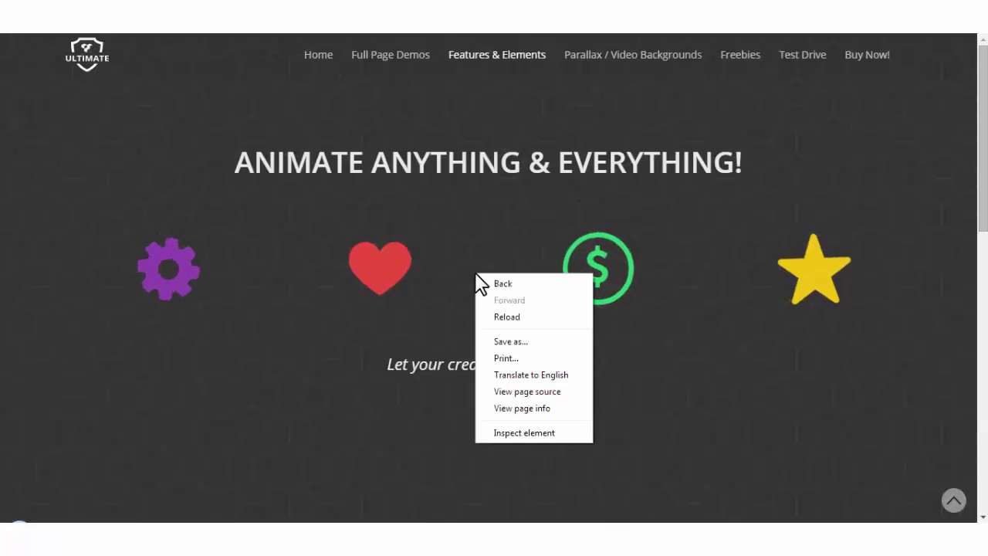
pyautogui.click(525, 432)
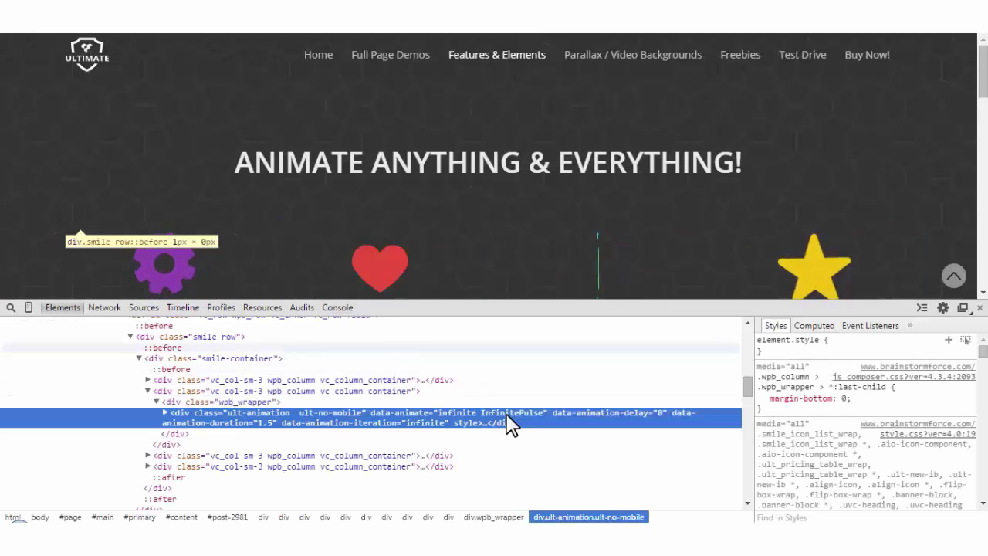
pyautogui.click(340, 308)
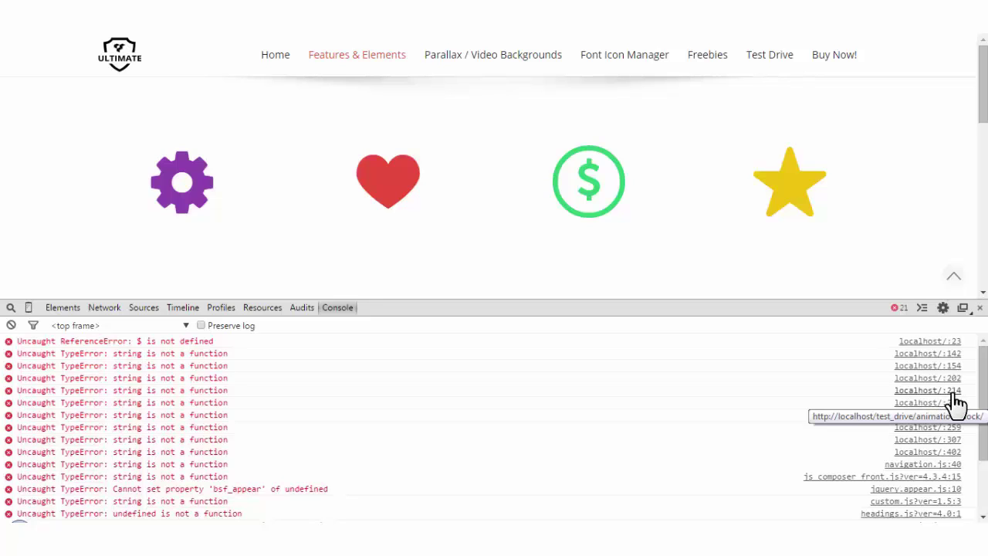
# Scroll through all 21 console errors, including 'Uncaught ReferenceError: $ is not defined'.
pyautogui.scroll(-2, 957, 403)
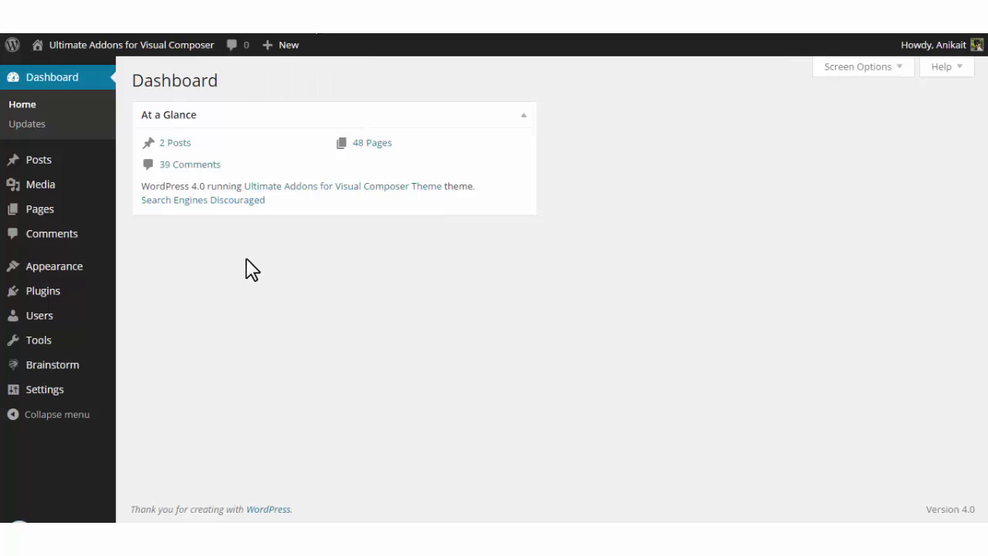
# Activate the Twenty Twelve theme from Appearance > Themes.
pyautogui.click(54, 266)
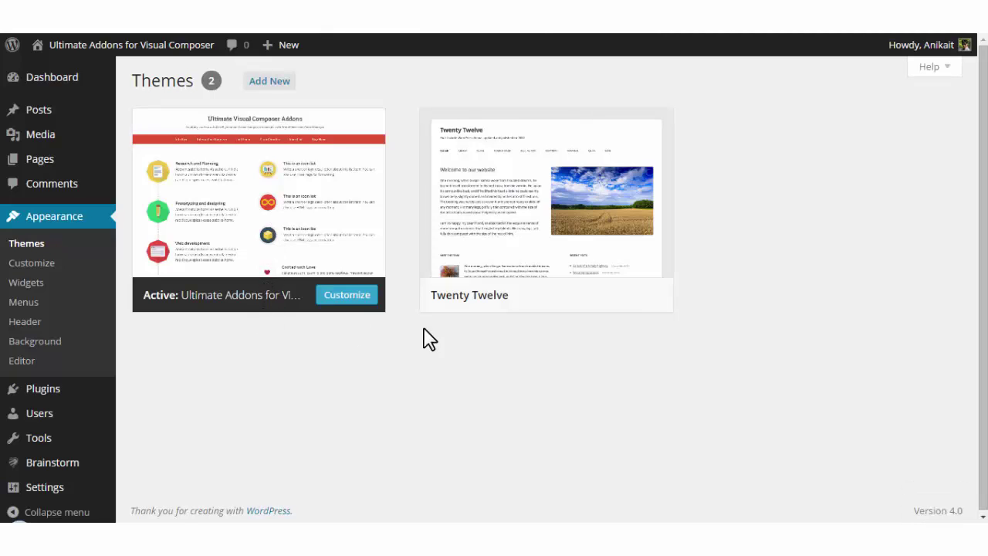
pyautogui.moveTo(600, 309)
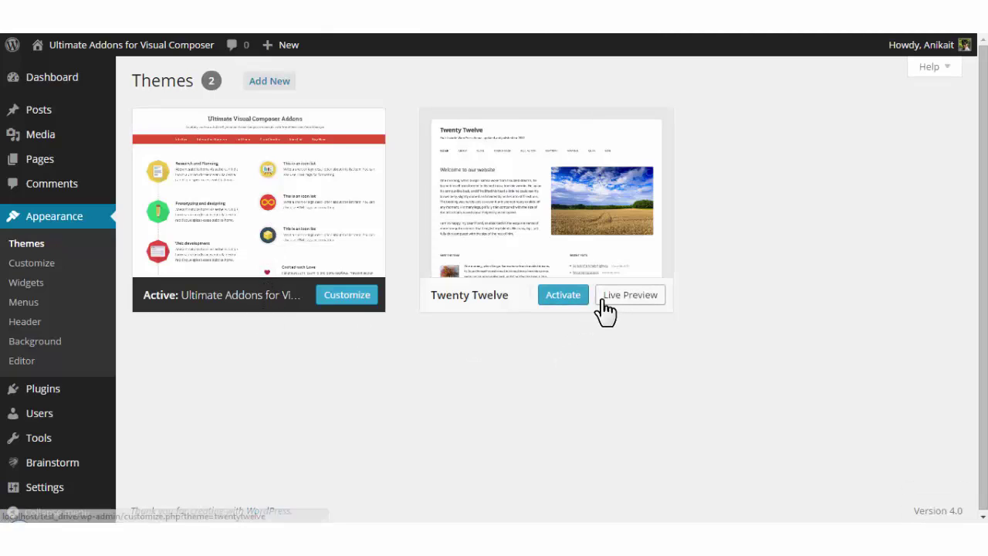
pyautogui.click(564, 297)
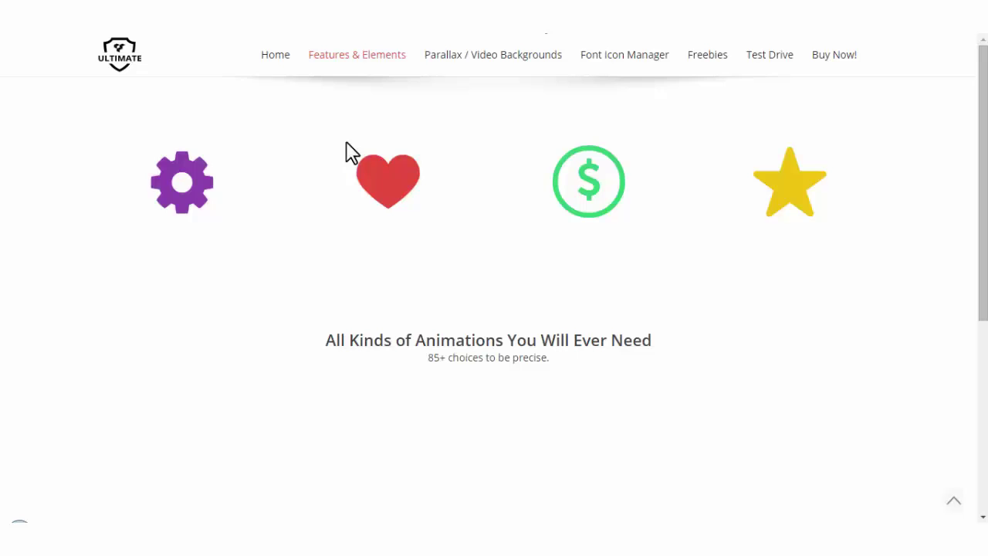
# Load the local site and scroll the animation page under Twenty Twelve.
pyautogui.click(63, 45)
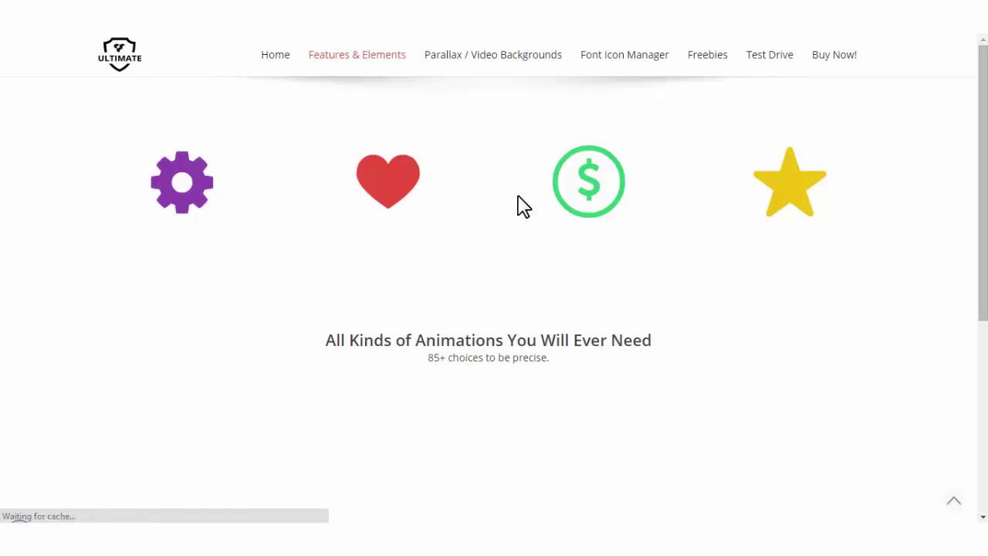
pyautogui.scroll(-10, 515, 204)
pyautogui.scroll(10, 516, 197)
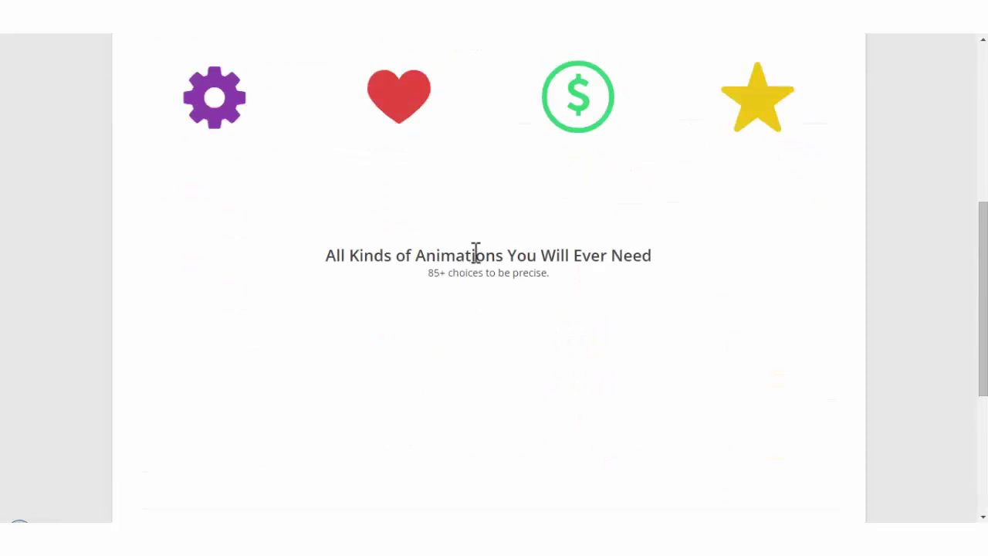
pyautogui.scroll(-5, 489, 254)
pyautogui.scroll(4, 498, 298)
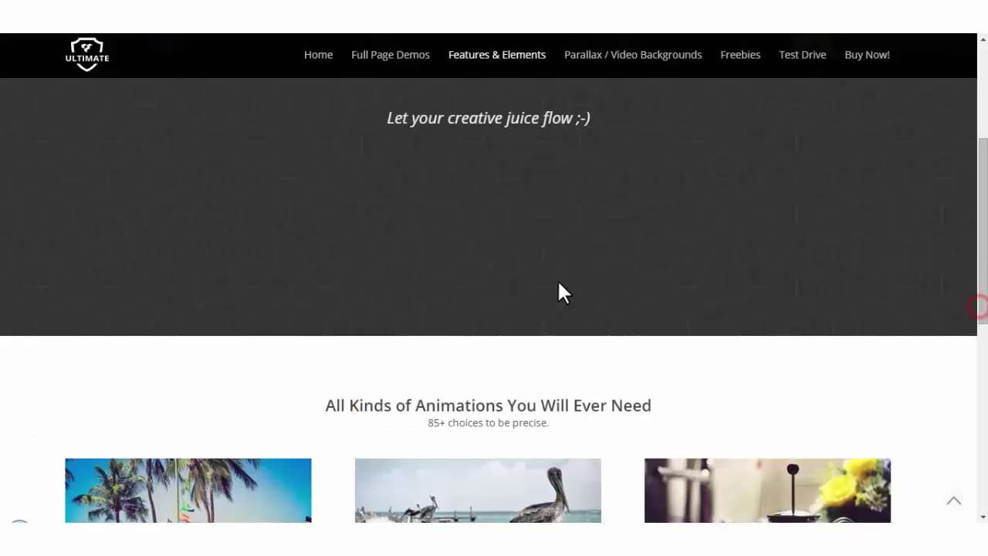
pyautogui.scroll(-3, 558, 288)
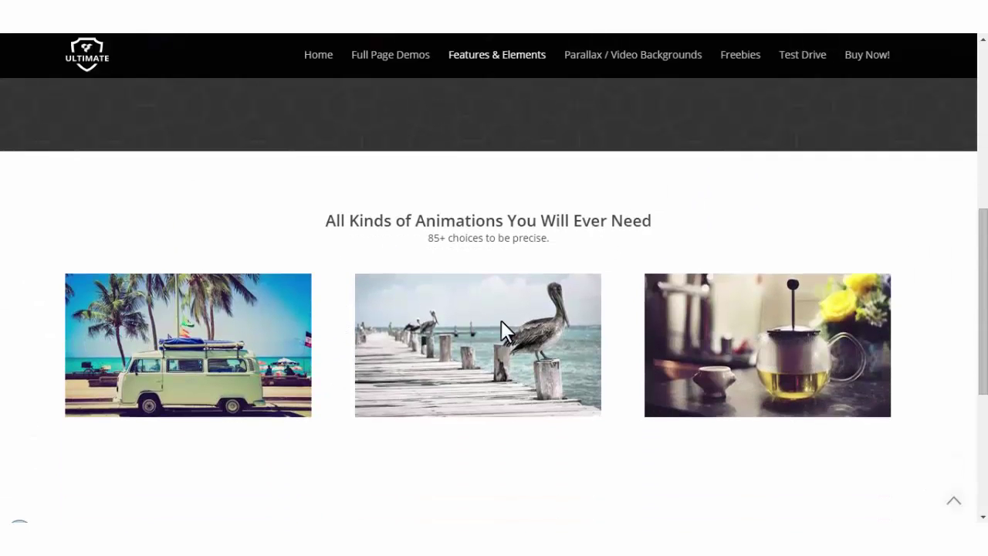
pyautogui.scroll(3, 725, 375)
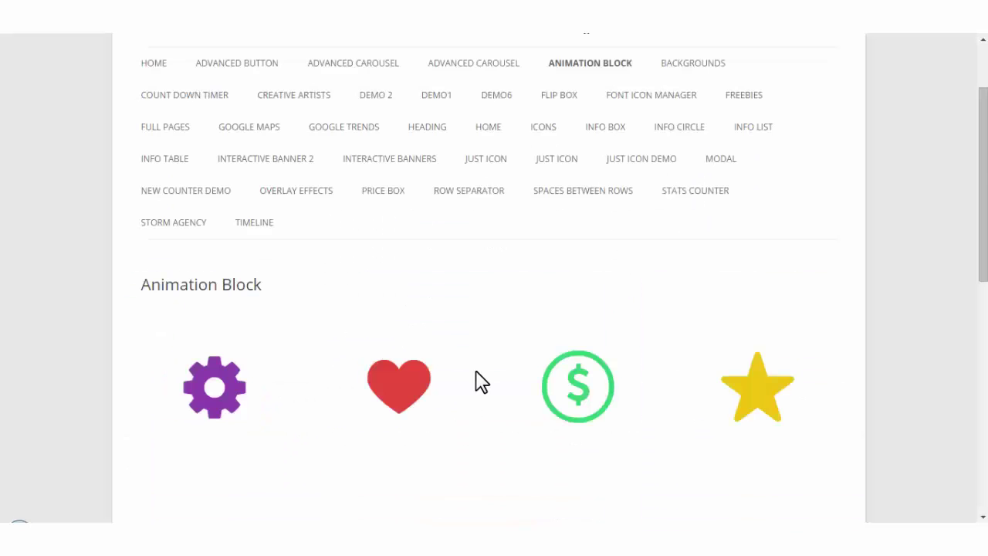
pyautogui.scroll(-6, 474, 381)
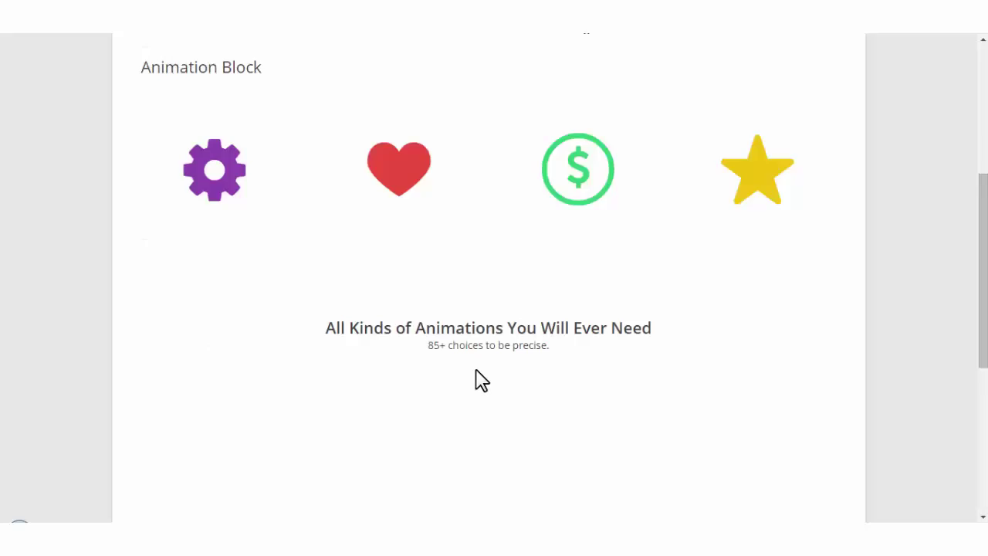
pyautogui.scroll(-2, 479, 379)
pyautogui.scroll(9, 480, 379)
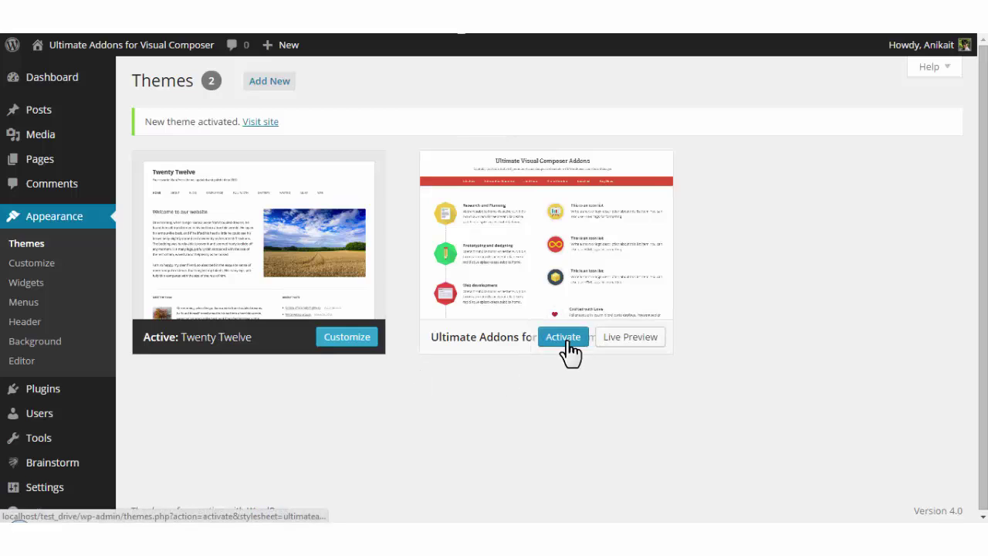
# Switch the site back to the Ultimate Addons for Visual Composer theme.
pyautogui.click(567, 339)
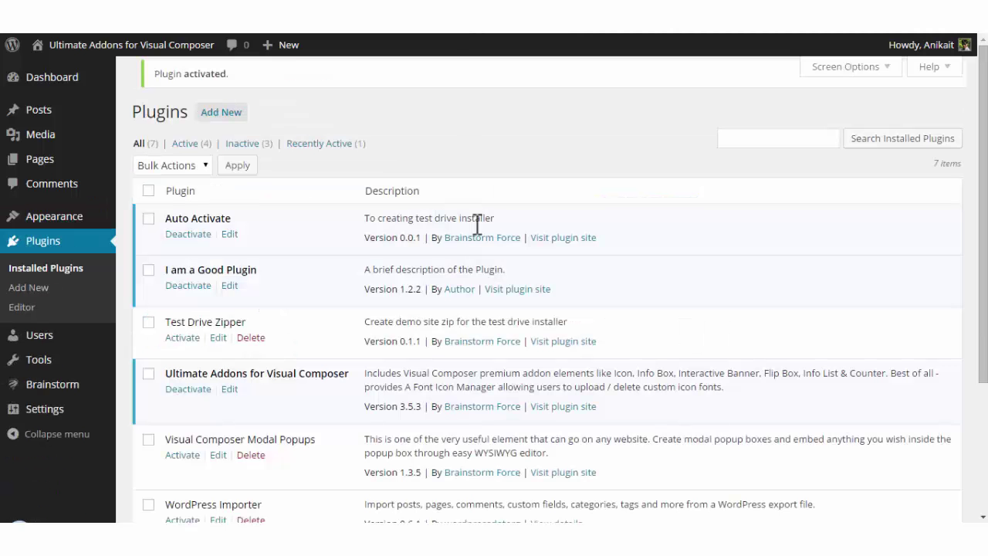
pyautogui.scroll(-3, 454, 171)
pyautogui.scroll(3, 467, 185)
pyautogui.scroll(-3, 514, 267)
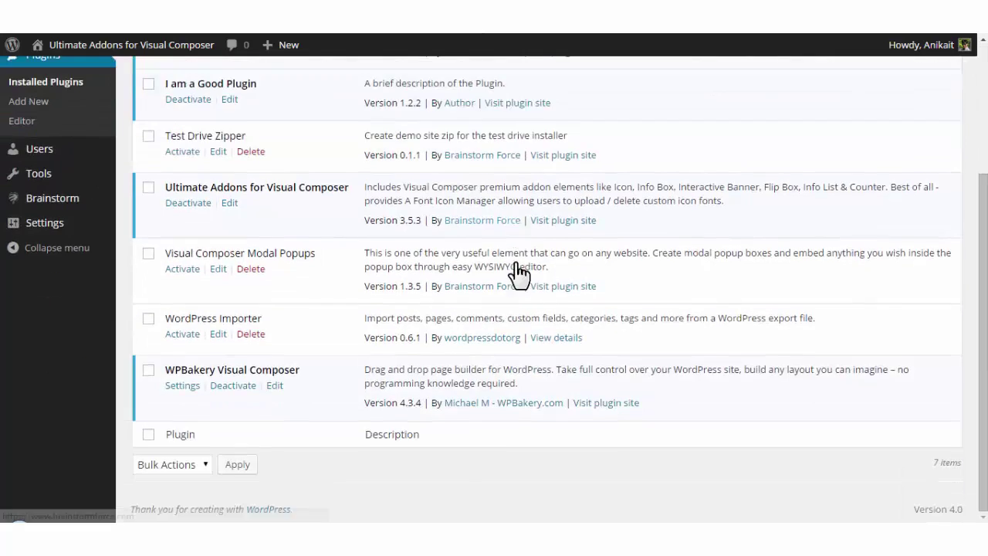
pyautogui.scroll(3, 514, 270)
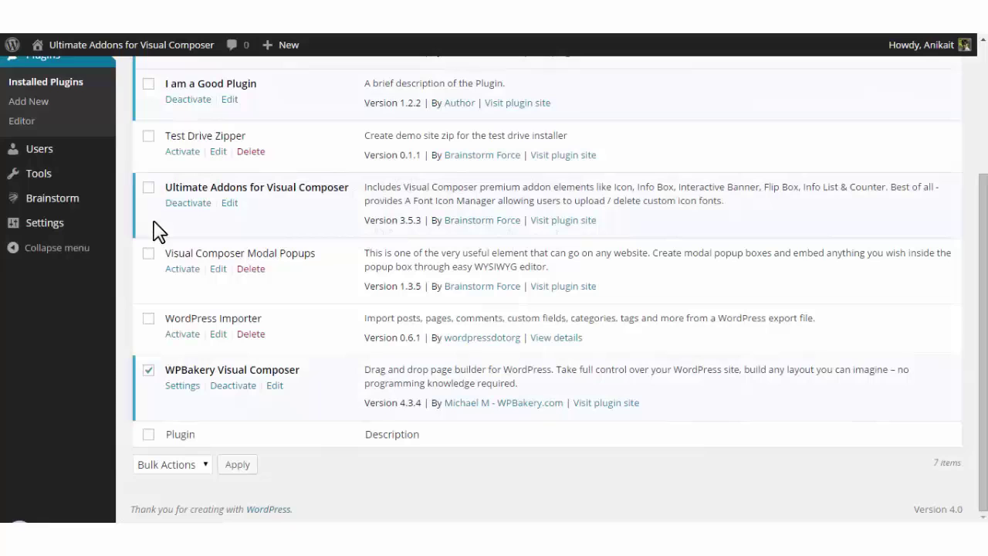
# Bulk-deactivate WordPress Importer, Modal Popups, Test Drive Zipper, I am a Good Plugin and Auto Activate.
pyautogui.click(148, 319)
pyautogui.click(148, 254)
pyautogui.scroll(2, 149, 257)
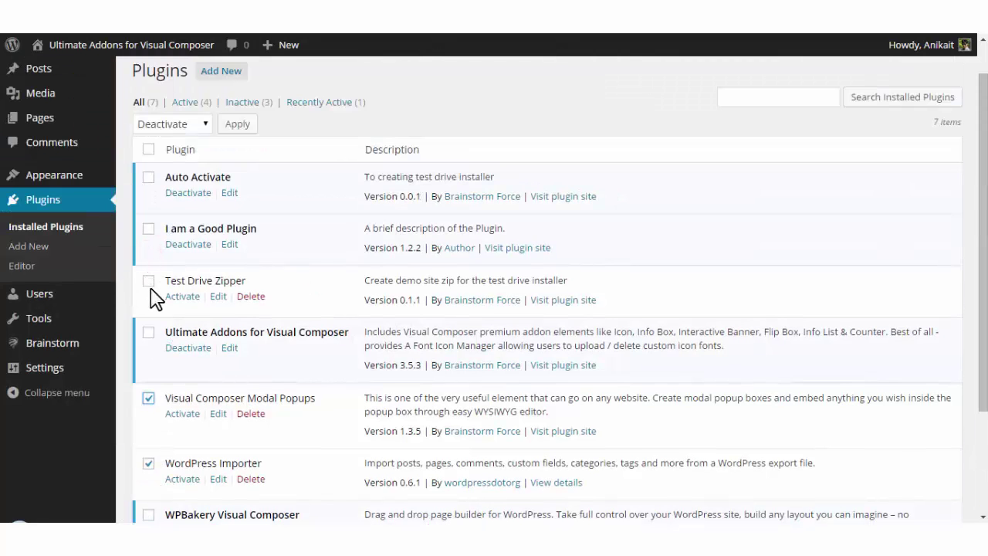
pyautogui.click(148, 280)
pyautogui.click(148, 228)
pyautogui.click(148, 177)
pyautogui.click(236, 127)
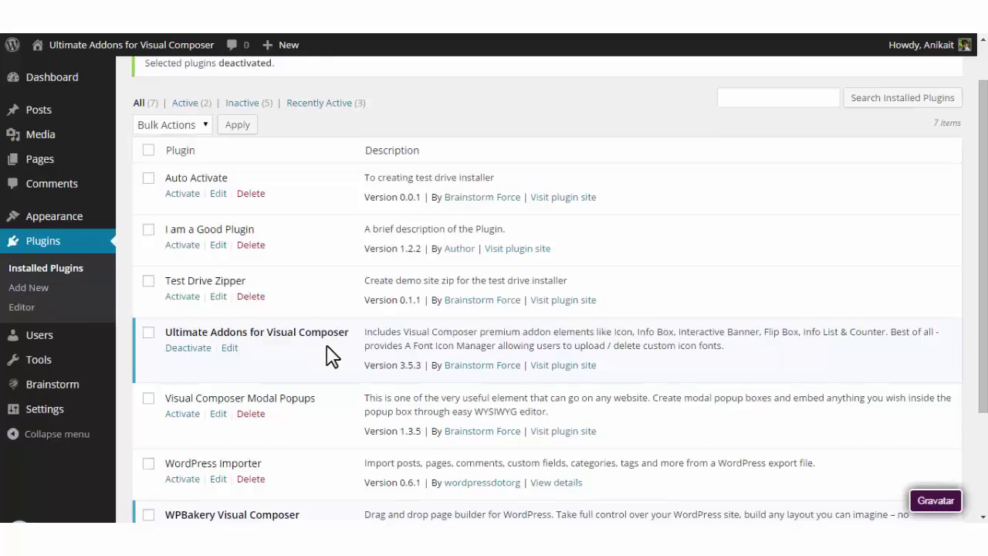
pyautogui.scroll(-2, 278, 309)
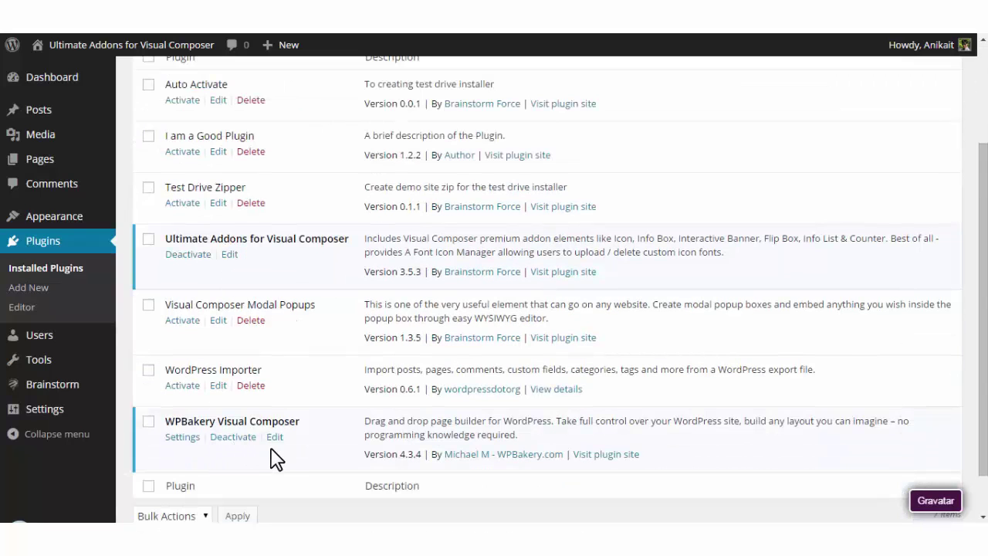
pyautogui.scroll(2, 363, 486)
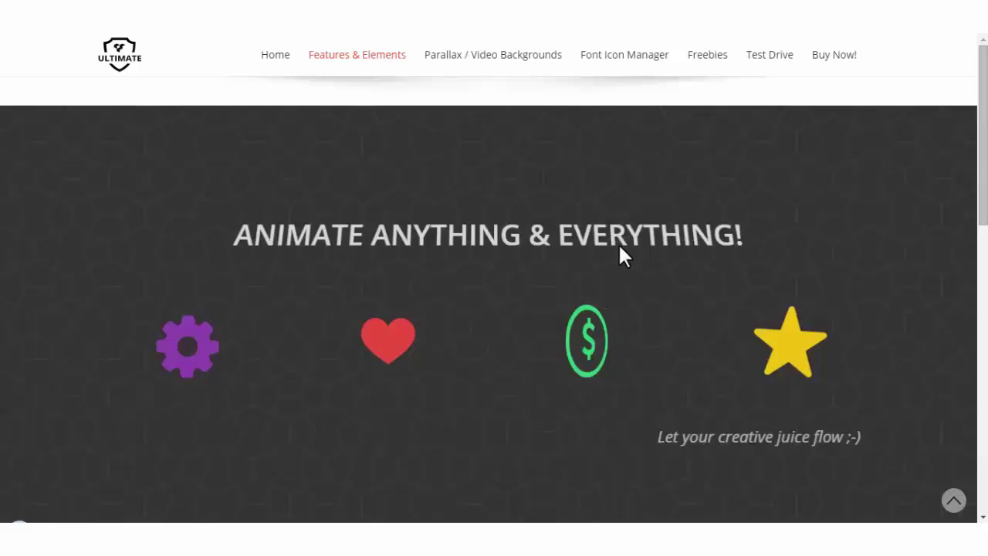
# Scroll the front-end page to confirm the icon animations now play.
pyautogui.scroll(-4, 620, 248)
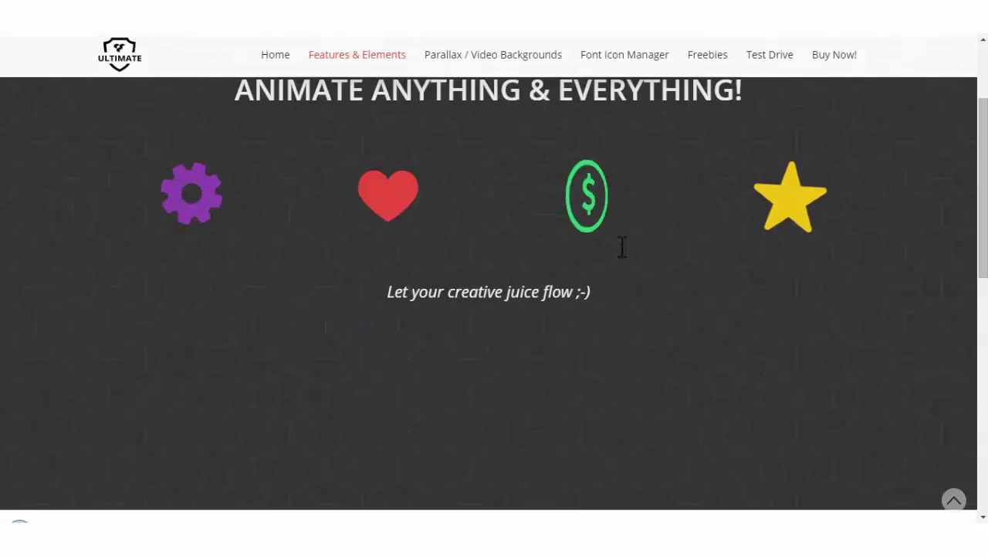
pyautogui.scroll(-4, 620, 247)
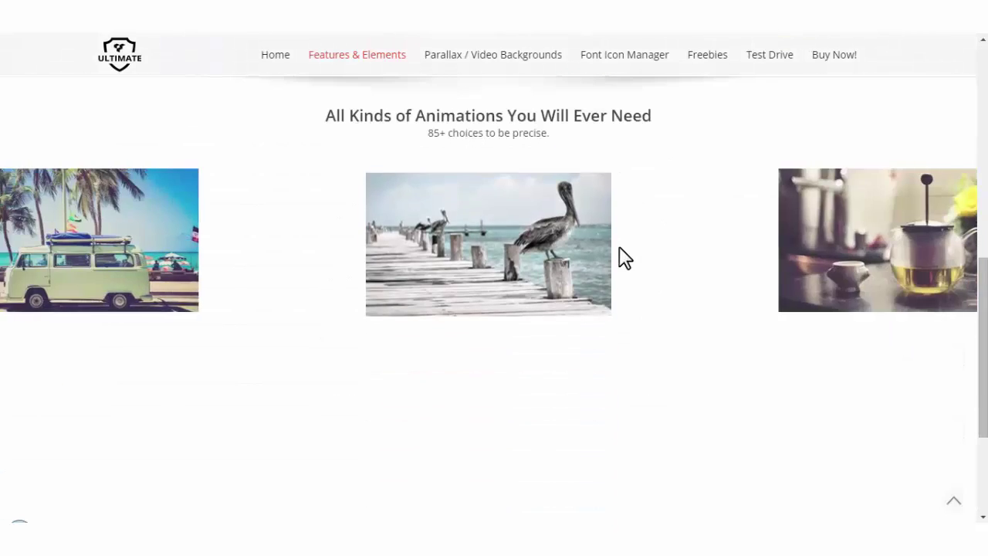
pyautogui.scroll(3, 624, 257)
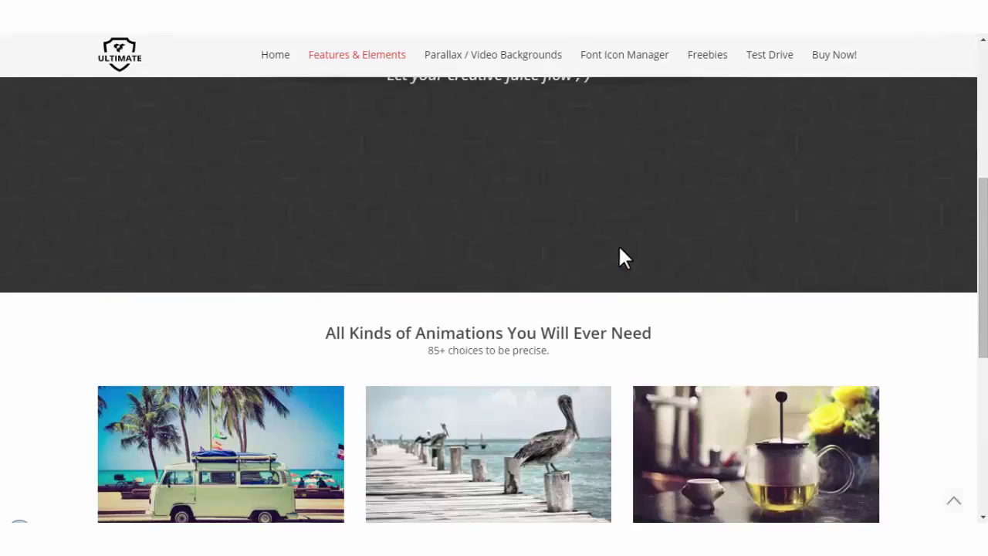
pyautogui.scroll(4, 620, 248)
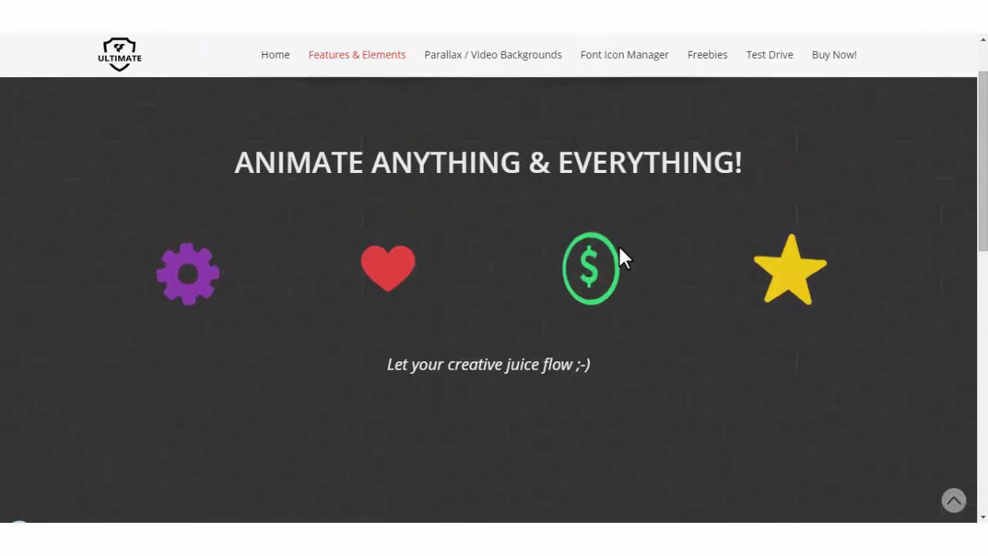
pyautogui.scroll(1, 621, 257)
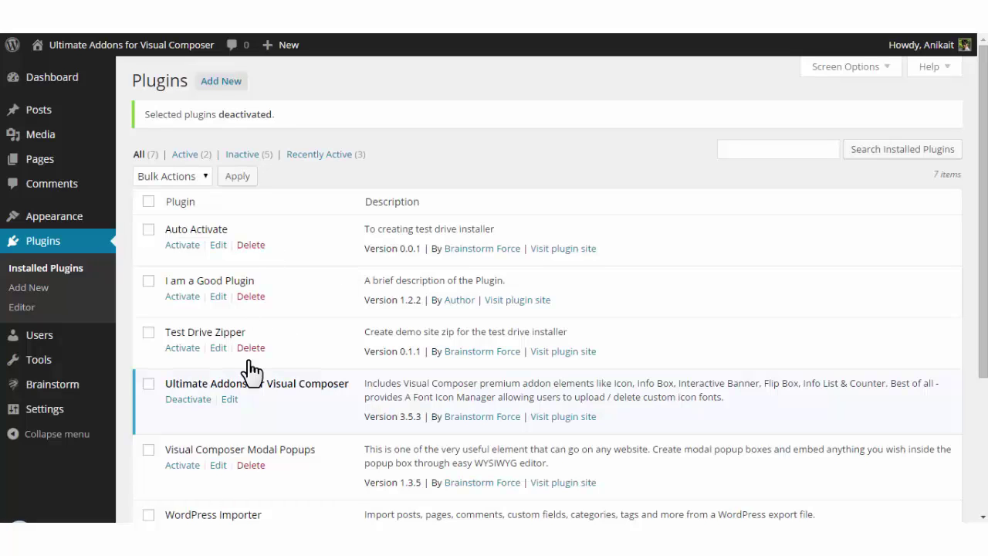
pyautogui.scroll(-3, 262, 389)
pyautogui.scroll(3, 275, 410)
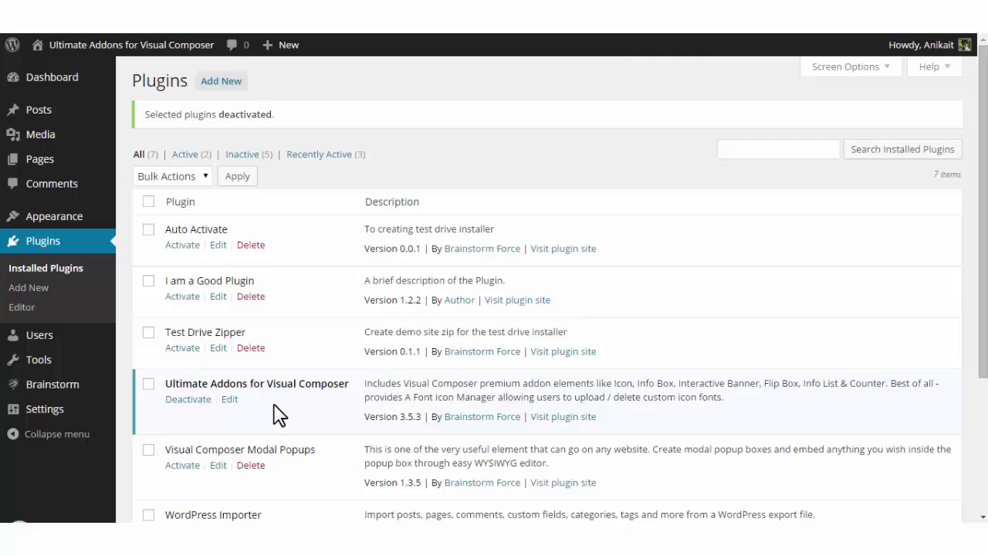
# Reactivate Auto Activate and recheck the animations on the front-end page.
pyautogui.click(183, 246)
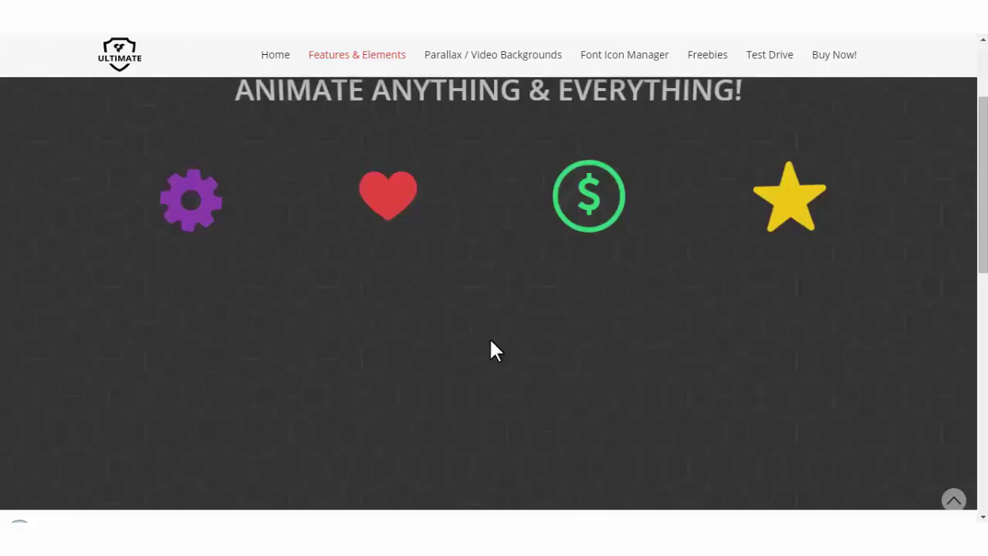
pyautogui.scroll(-10, 490, 341)
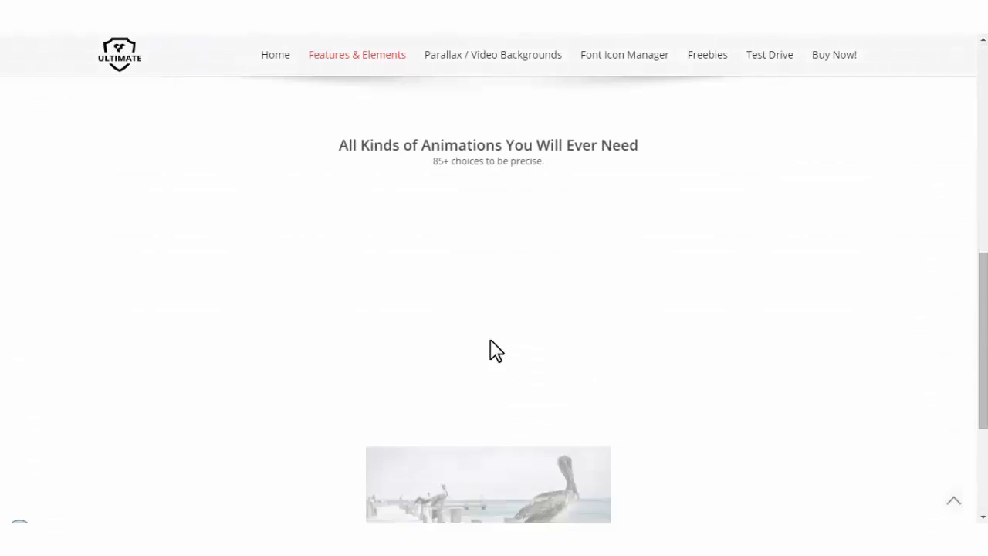
pyautogui.scroll(10, 490, 341)
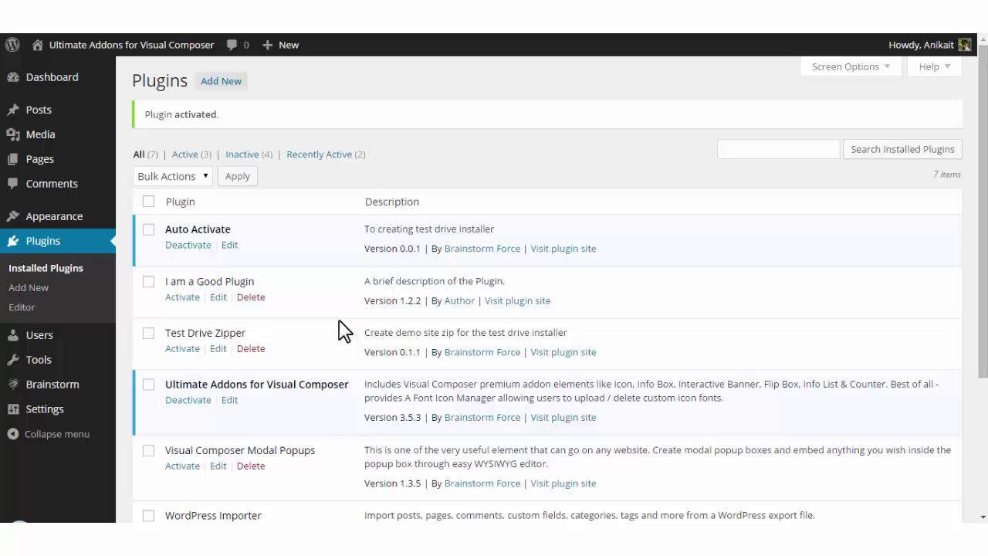
# Reactivate I am a Good Plugin and highlight its name as the animation-breaking culprit.
pyautogui.click(180, 298)
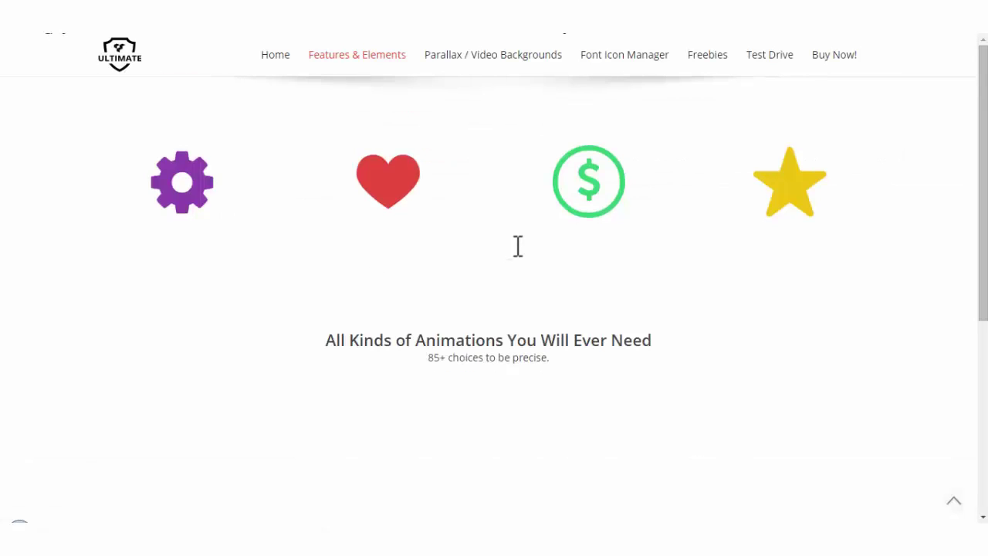
pyautogui.scroll(-2, 518, 248)
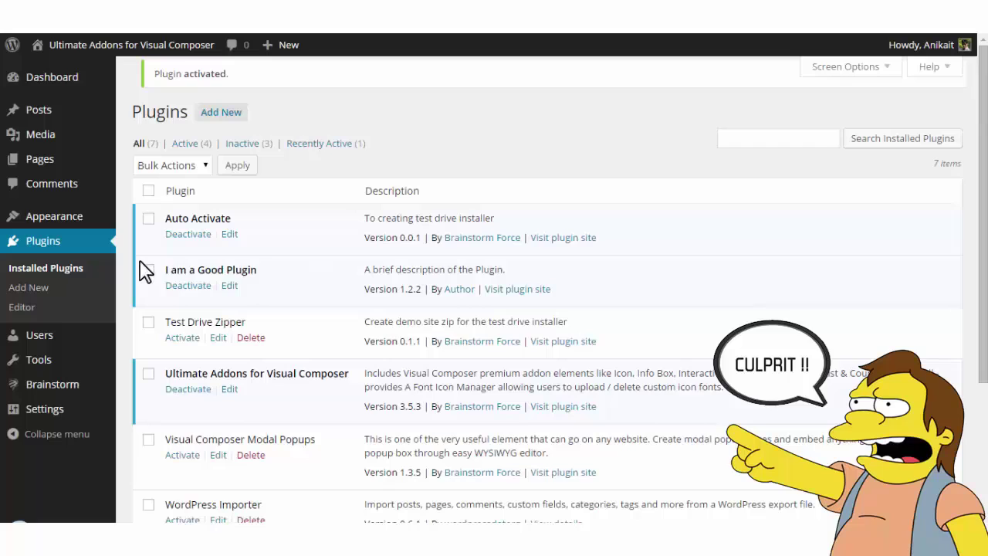
pyautogui.moveTo(260, 272); pyautogui.dragTo(164, 274)
pyautogui.click(293, 301)
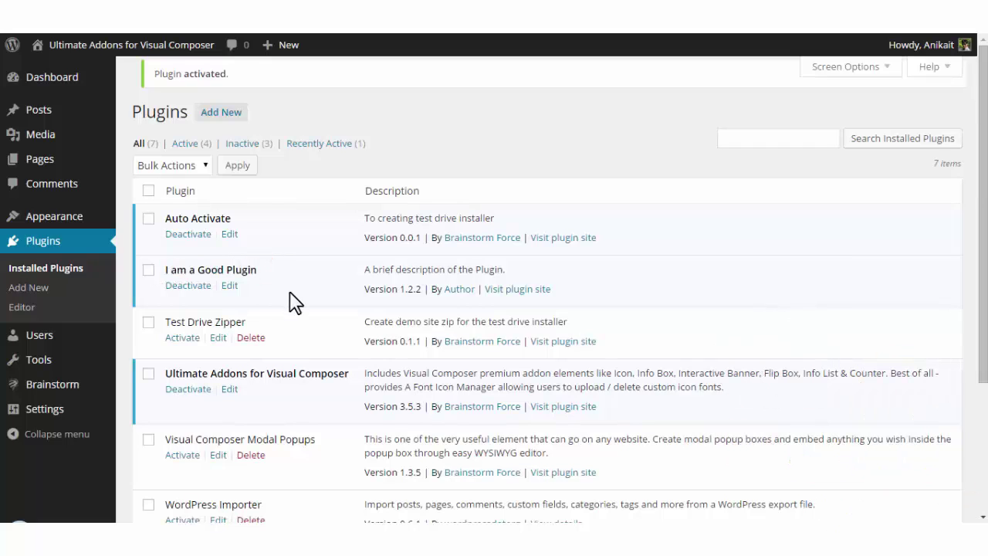